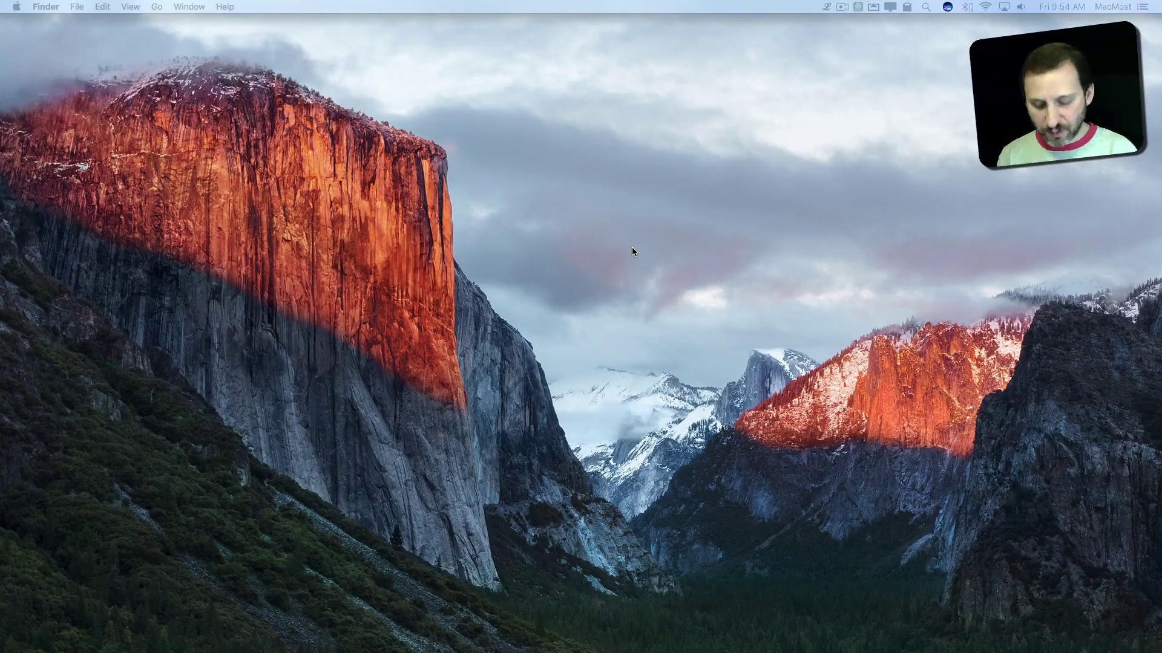
Launch Disk Utility from Spotlight and view the 15.73 GB SMI USB DISK Media drive's details
{"action": "key", "text": "super+space"}
{"action": "type", "text": "disk"}
{"action": "key", "text": "Return"}
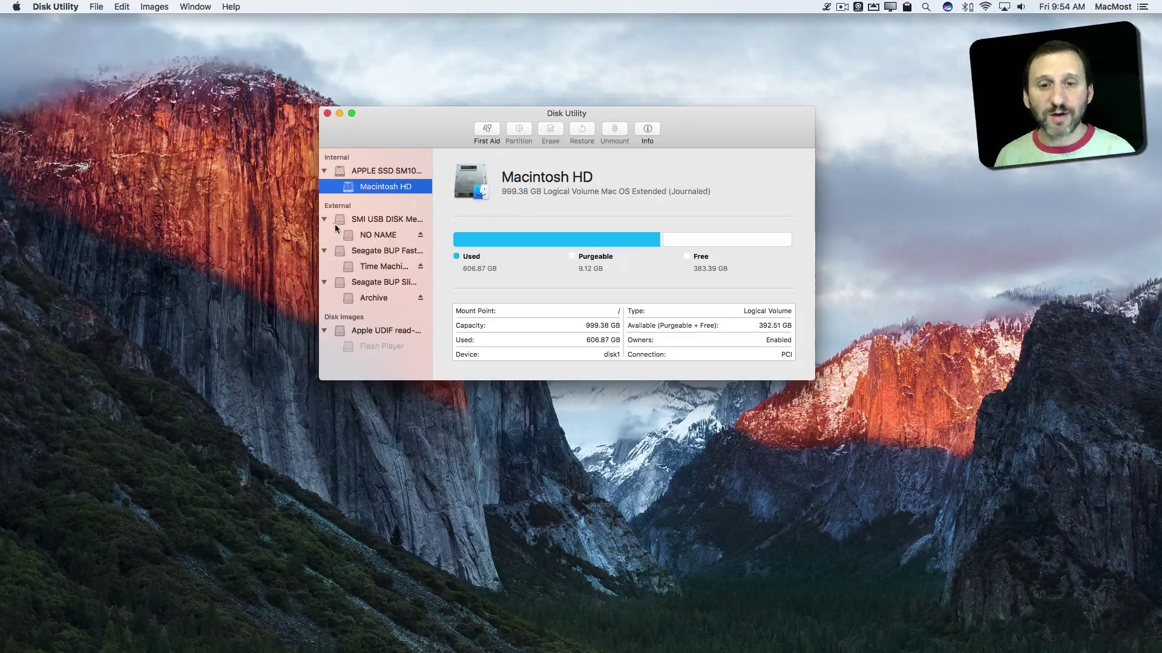
{"action": "left_click", "coordinate": [382, 219]}
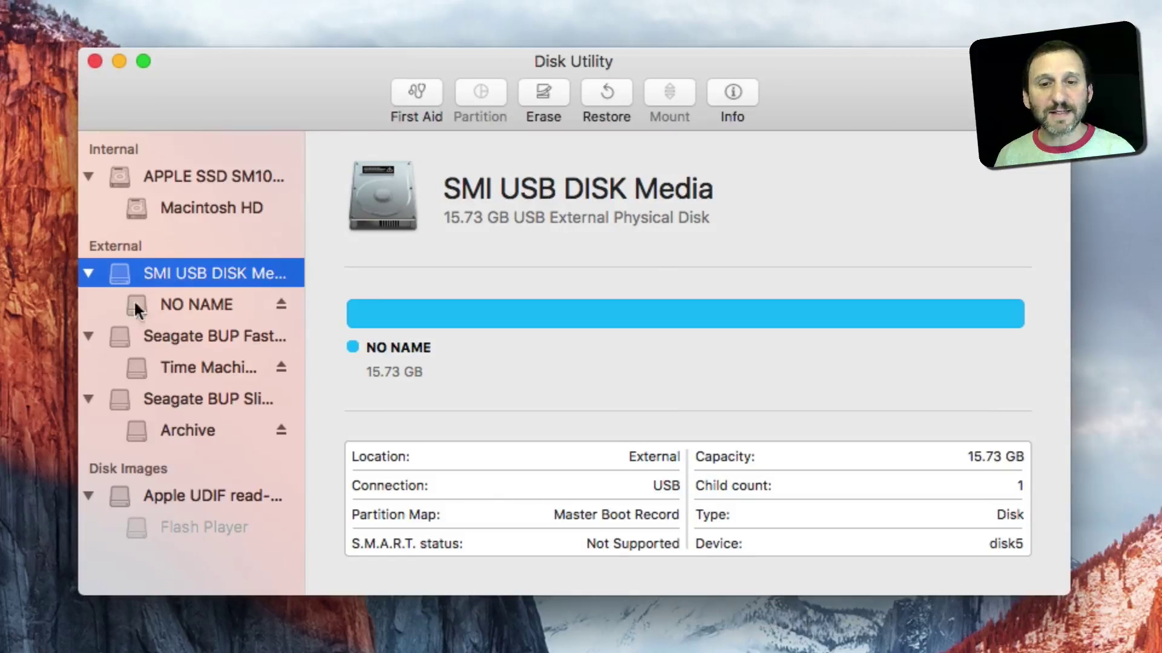
{"action": "left_click", "coordinate": [184, 305]}
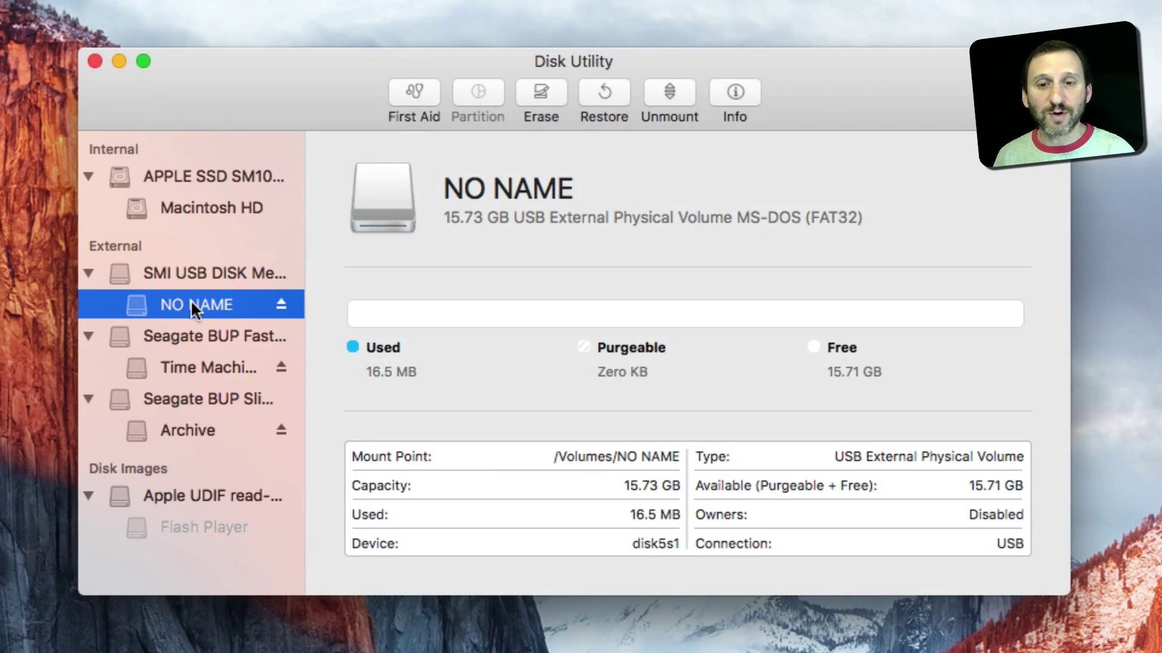
{"action": "left_click", "coordinate": [181, 272]}
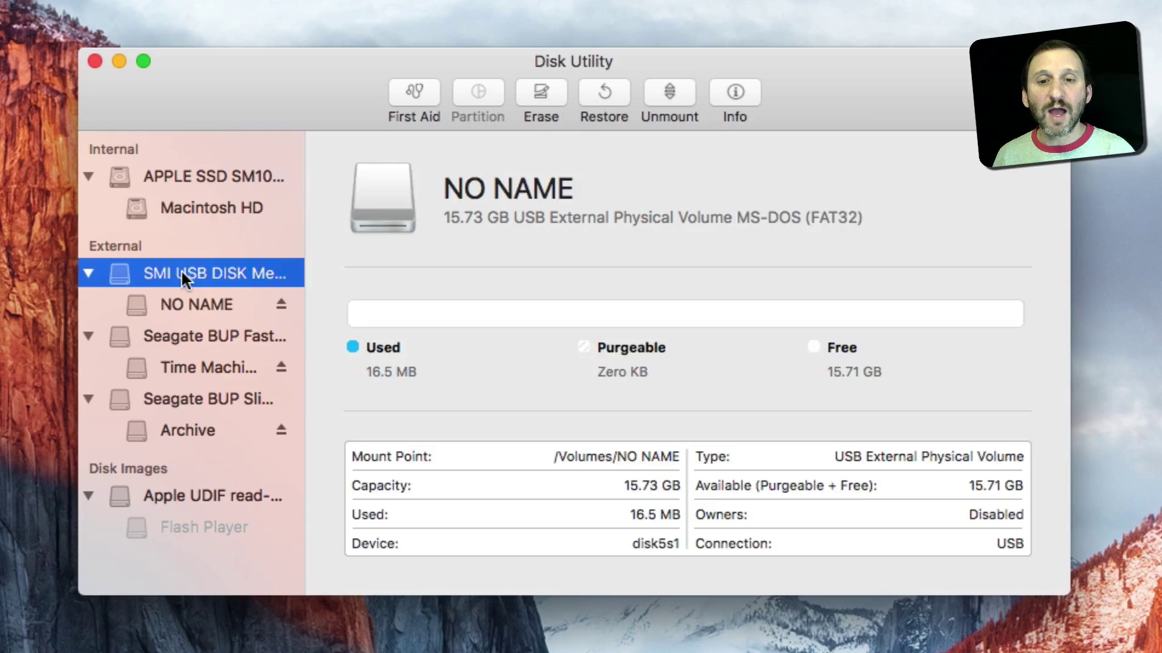
Start erasing SMI USB DISK Media as 'MyDrive', keeping Mac OS Extended (Journaled) format
{"action": "left_click", "coordinate": [542, 92]}
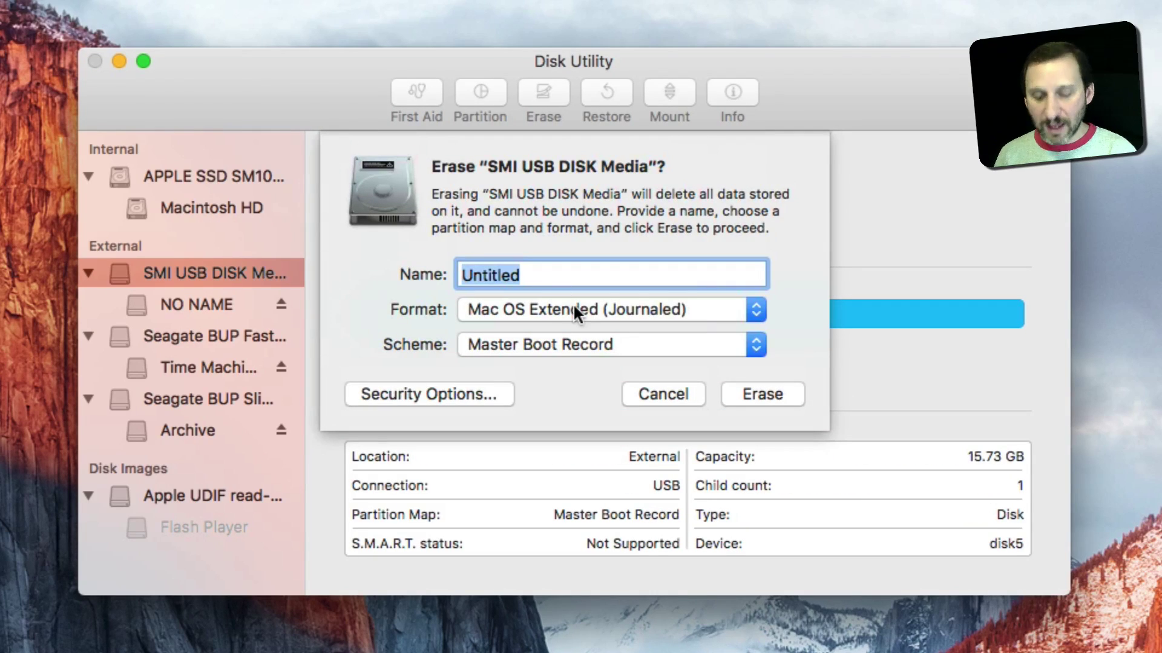
{"action": "type", "text": "MyDrive"}
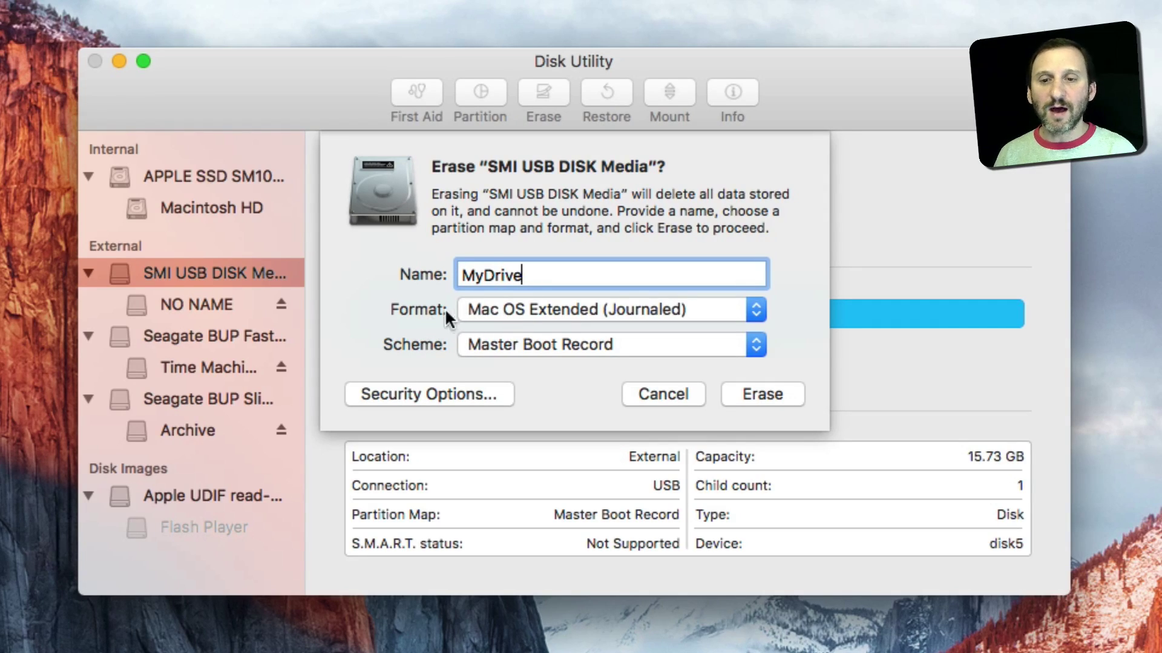
{"action": "left_click", "coordinate": [544, 310]}
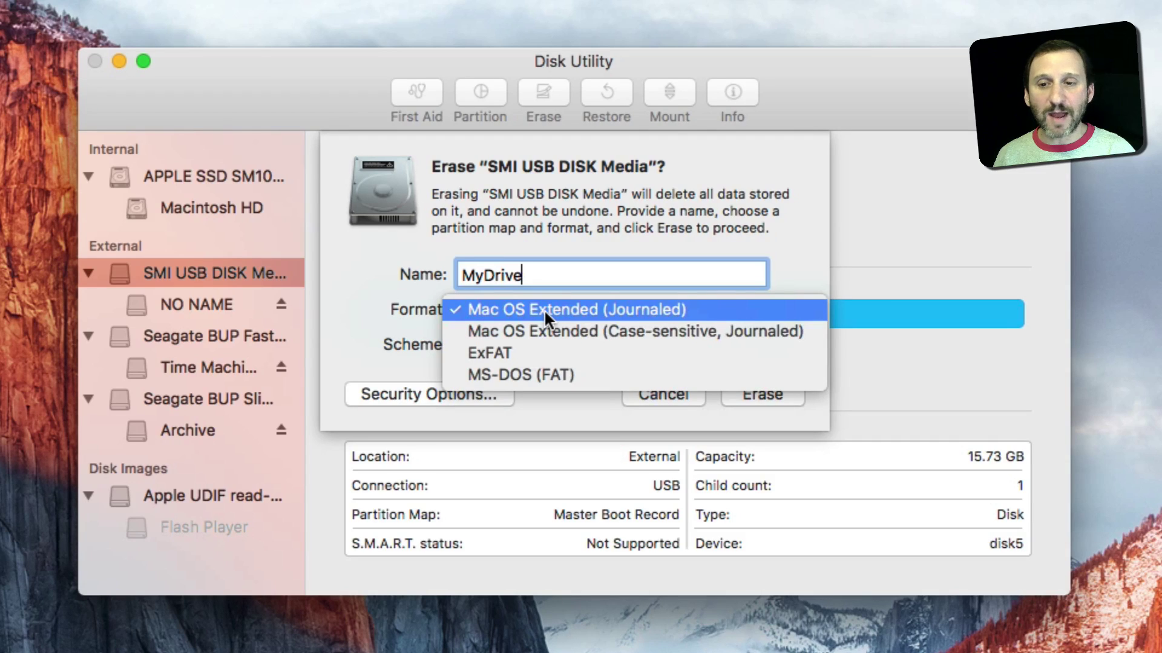
{"action": "left_click", "coordinate": [300, 306]}
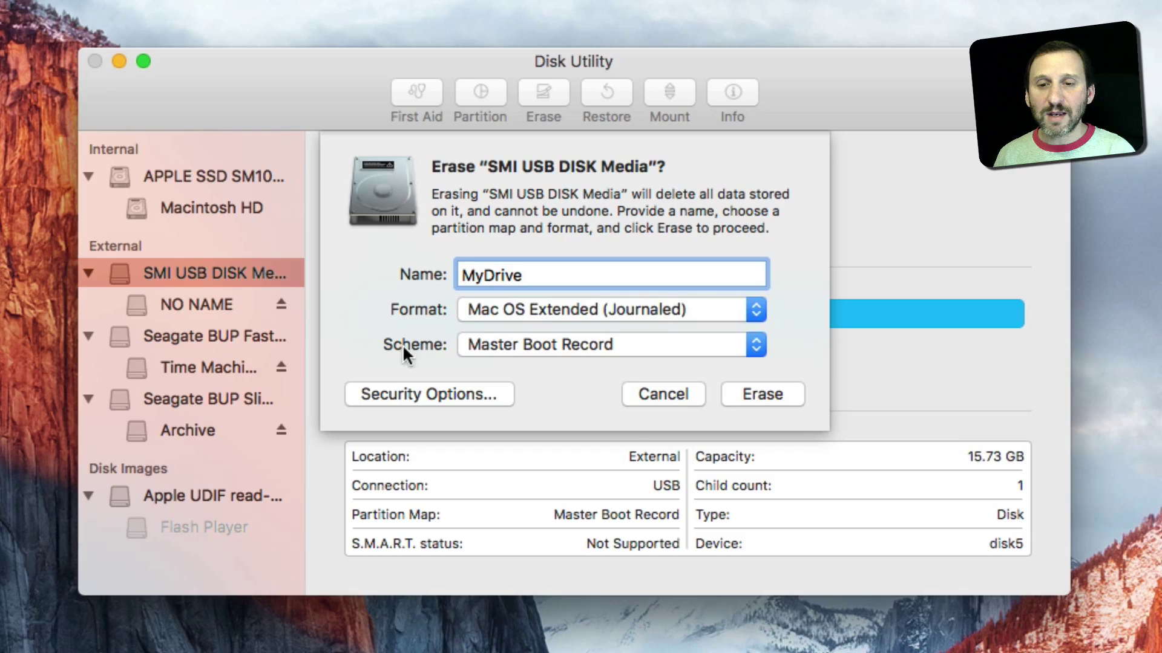
Erase the USB drive using the GUID Partition Map scheme
{"action": "left_click", "coordinate": [524, 336]}
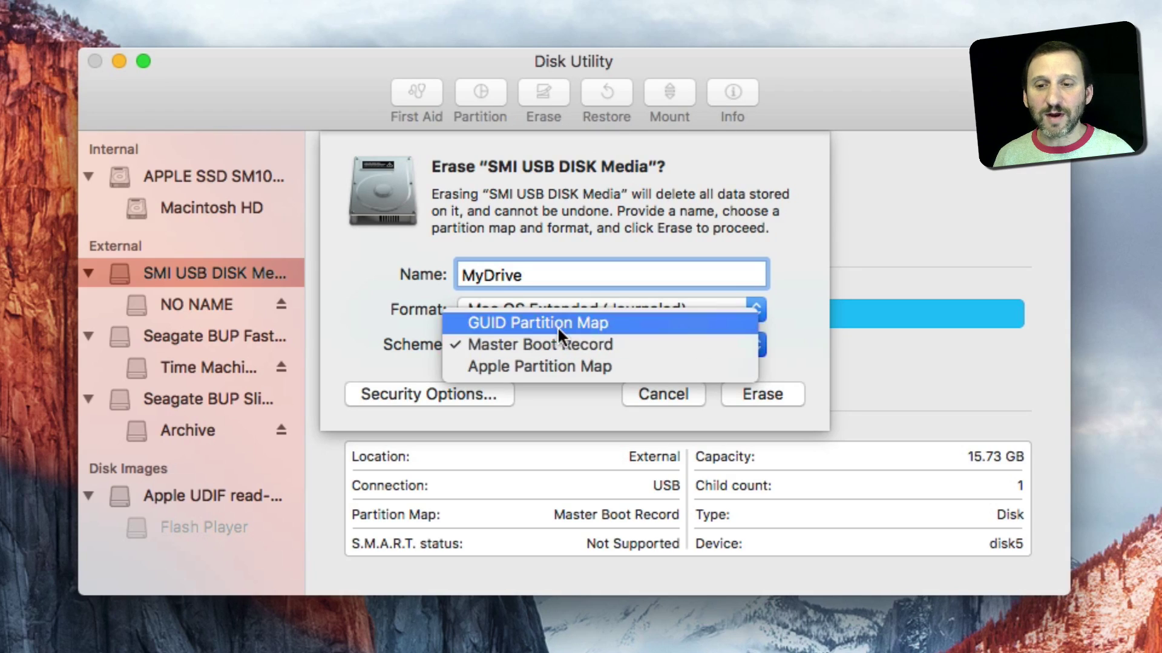
{"action": "left_click", "coordinate": [511, 324]}
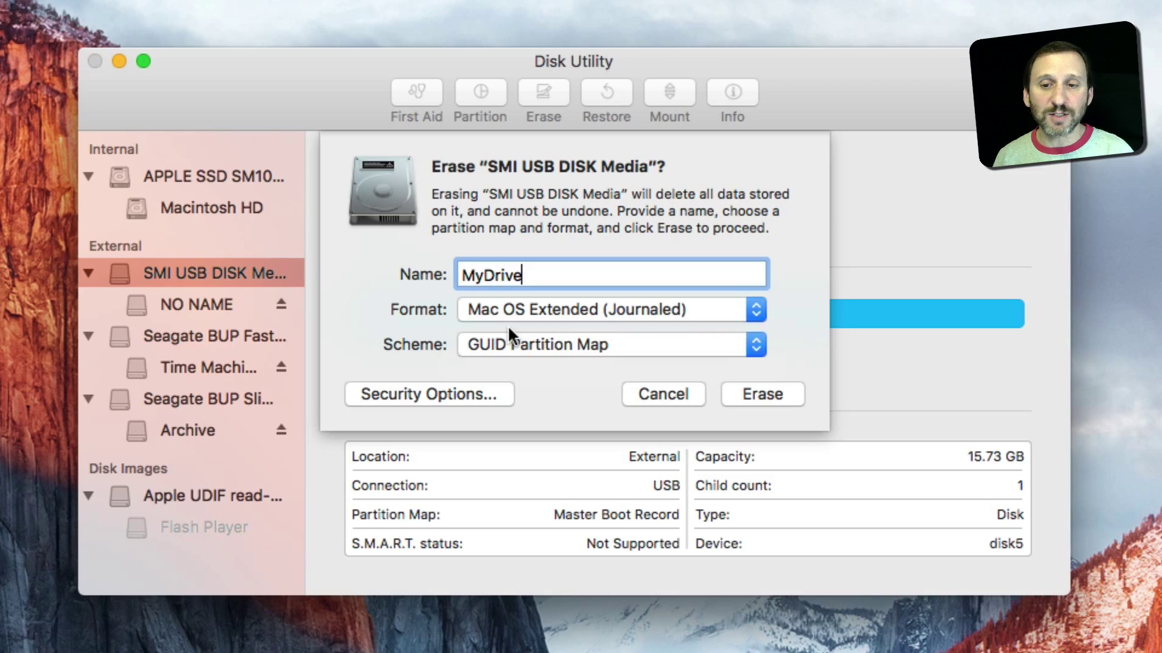
{"action": "left_click", "coordinate": [762, 394]}
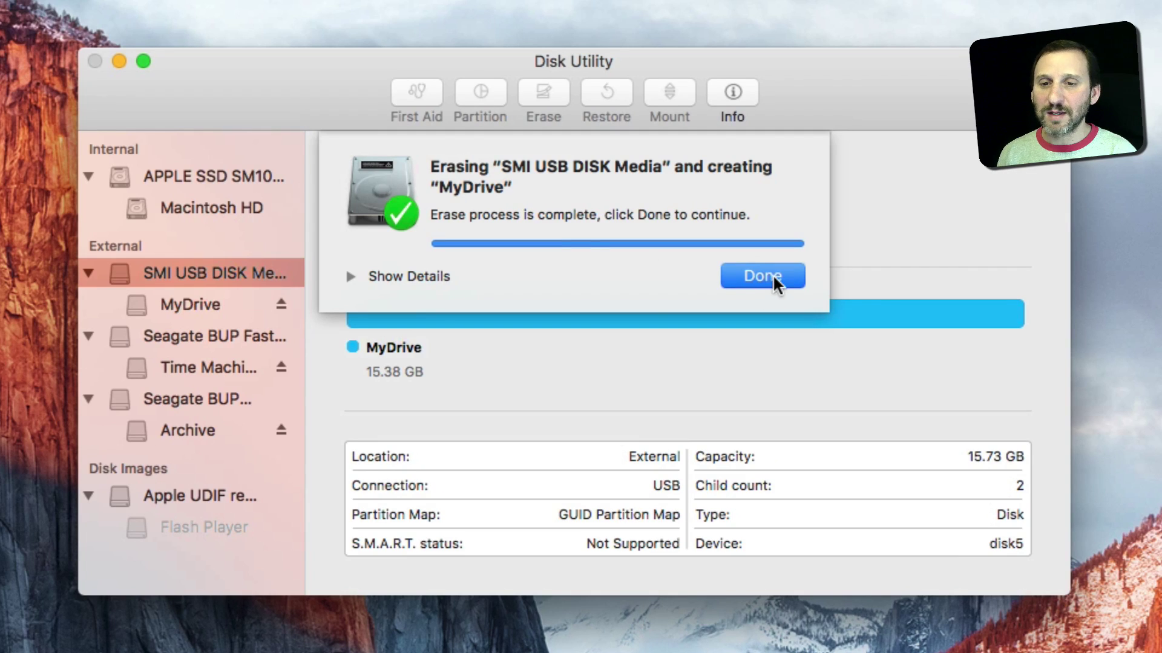
Dismiss the completion message and check MyDrive's 15.38 GB Mac OS Extended (Journaled) details
{"action": "left_click", "coordinate": [772, 274]}
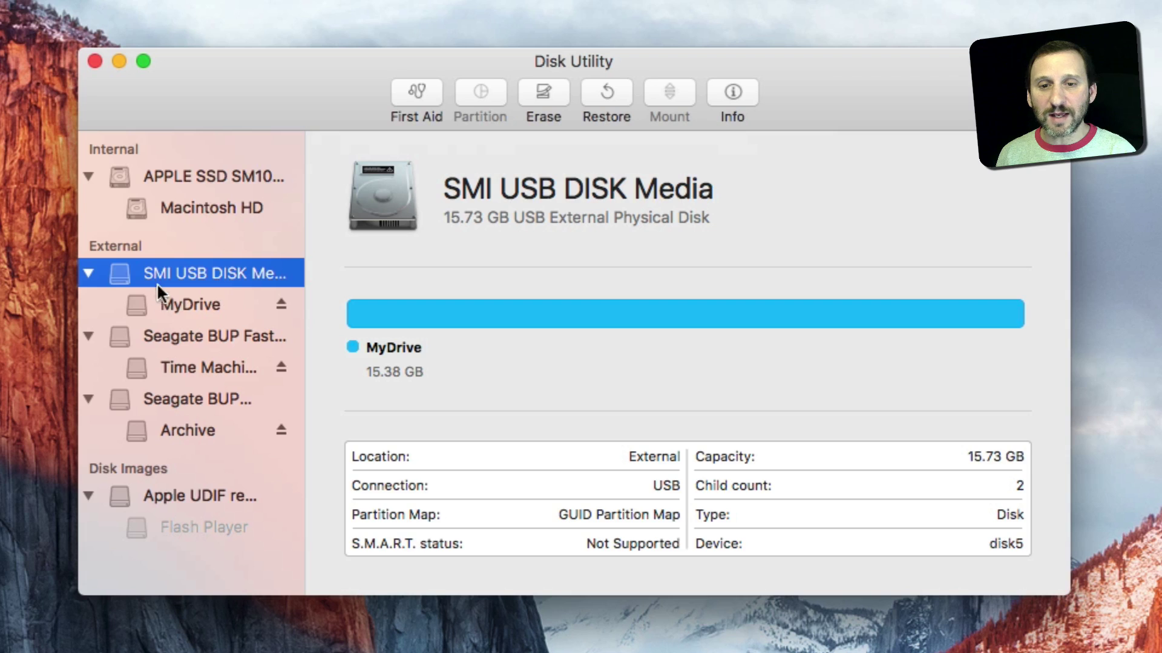
{"action": "left_click", "coordinate": [194, 301]}
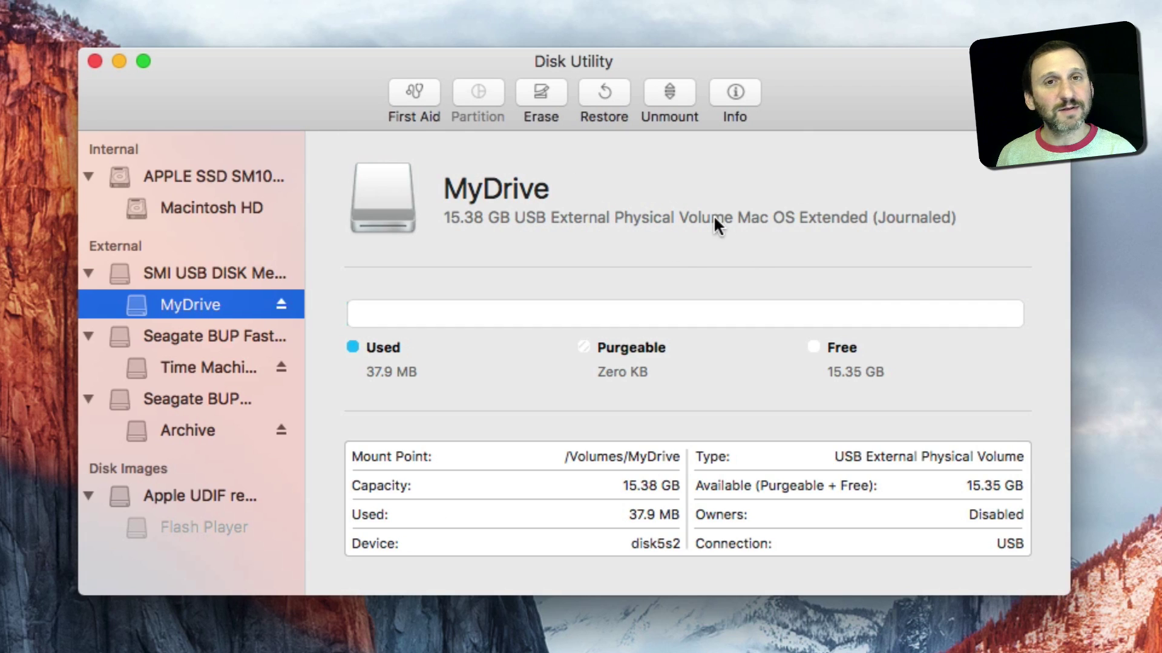